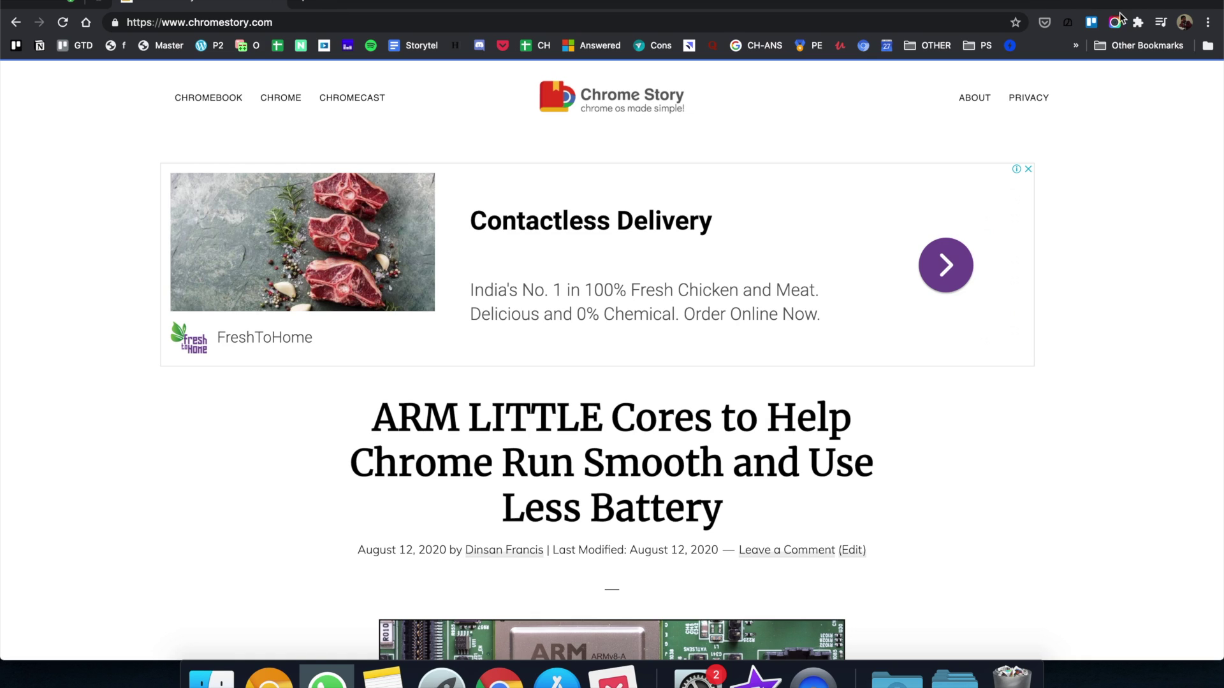
- Open and close the Extensions puzzle menu from the toolbar several times
click(1138, 22)
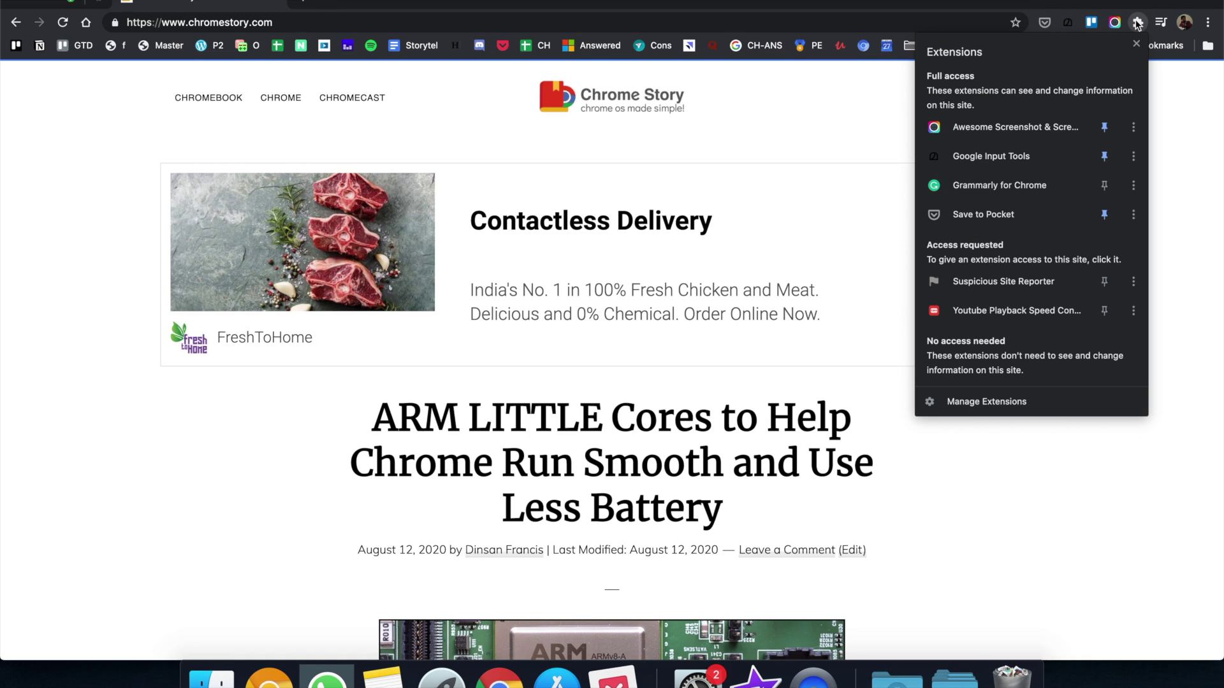
click(1137, 23)
click(1138, 23)
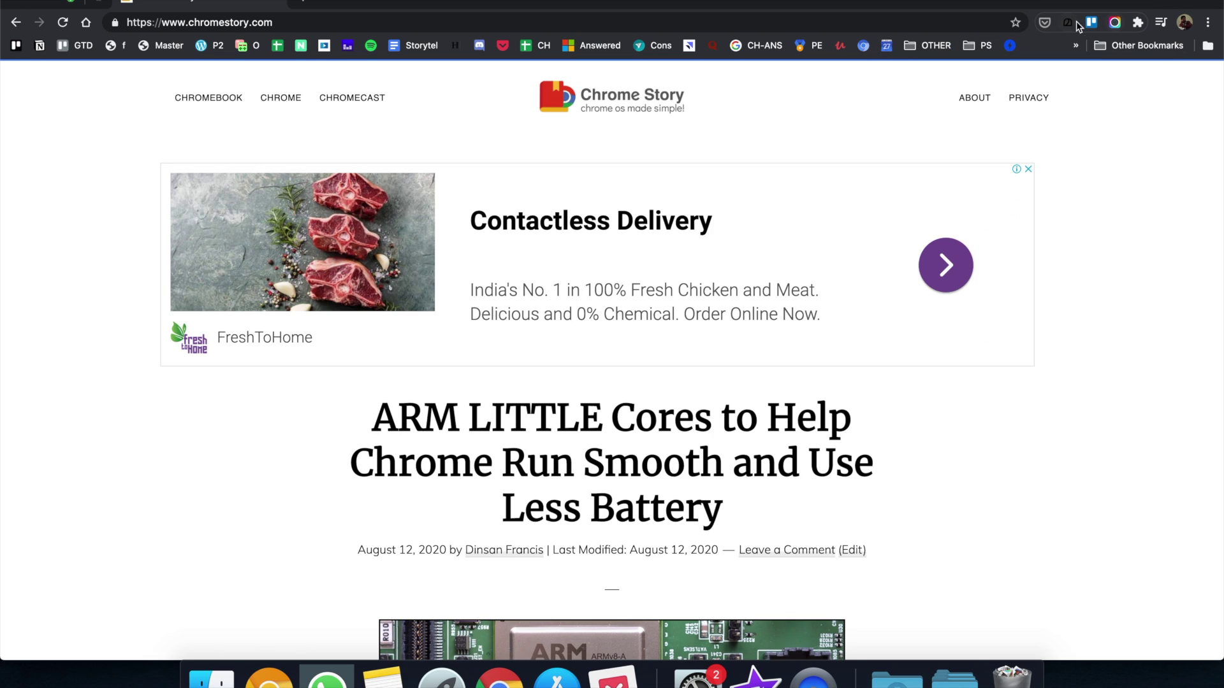
click(1138, 25)
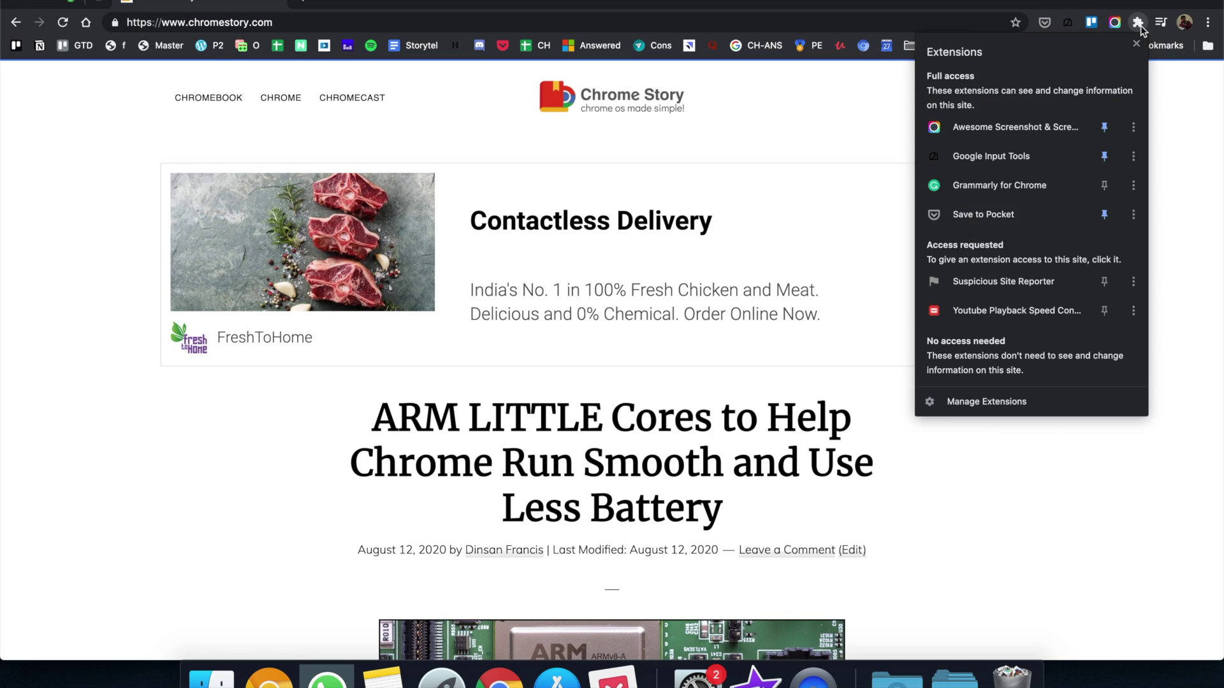
click(1138, 26)
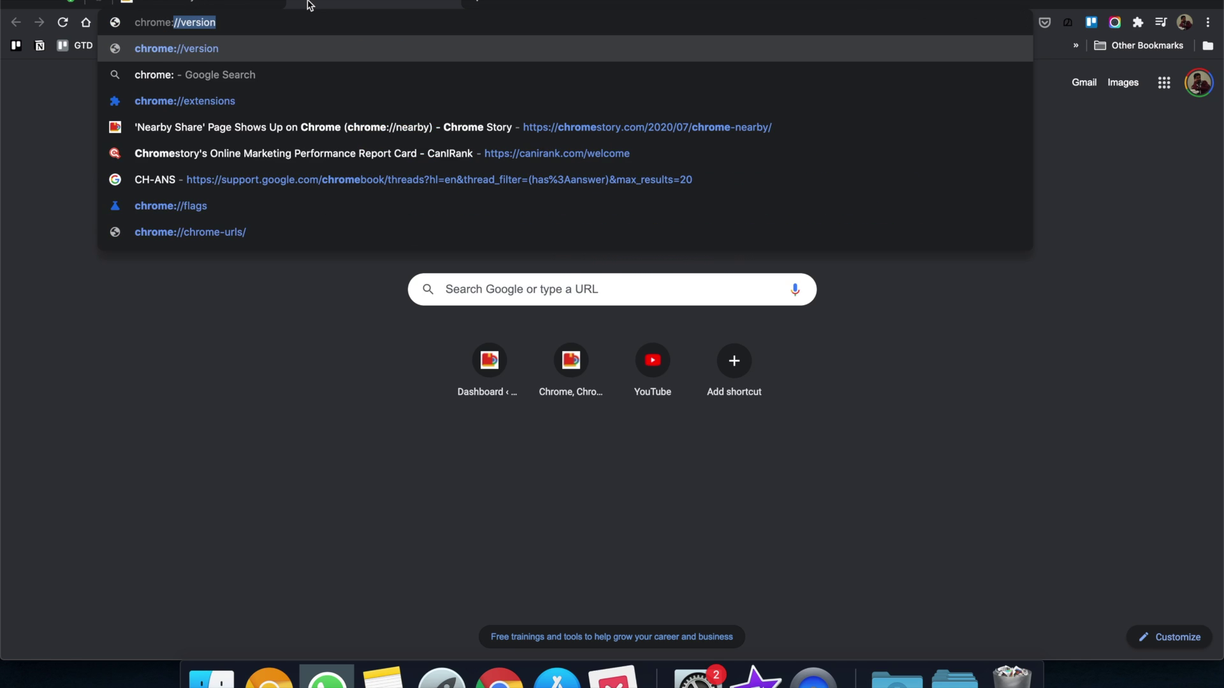
- Load chrome://extensions and scroll down through the installed extensions list
text(e)
key(Return)
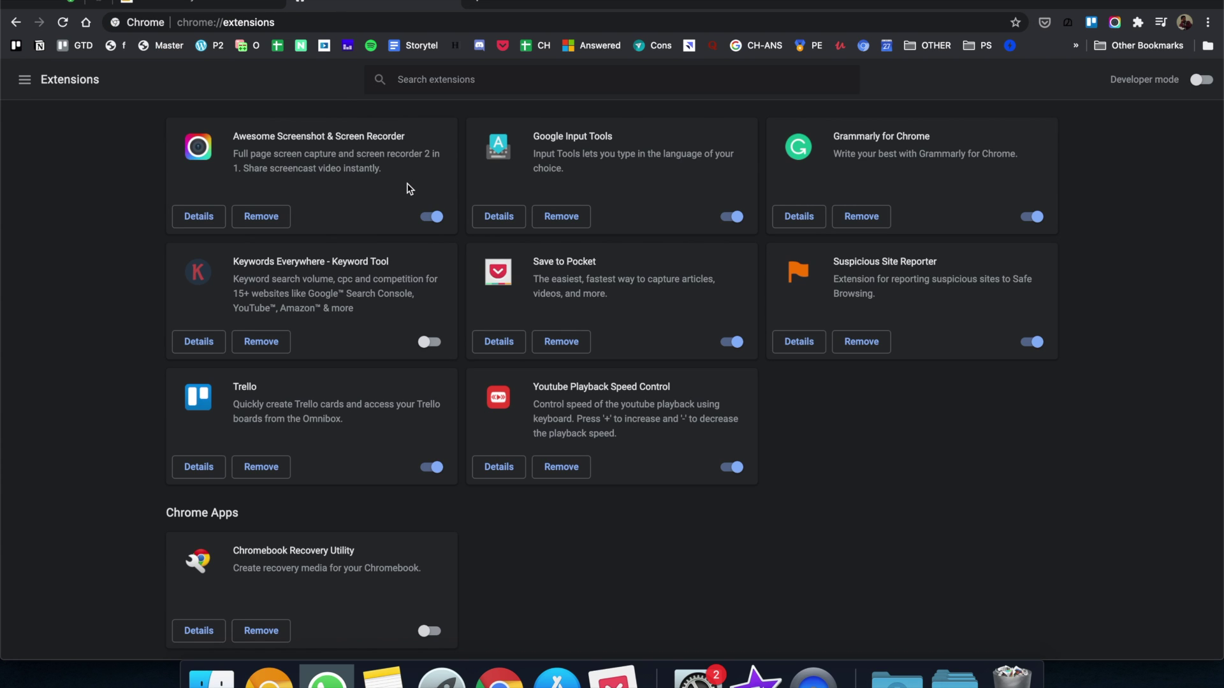
scroll(414, 211, down, 1)
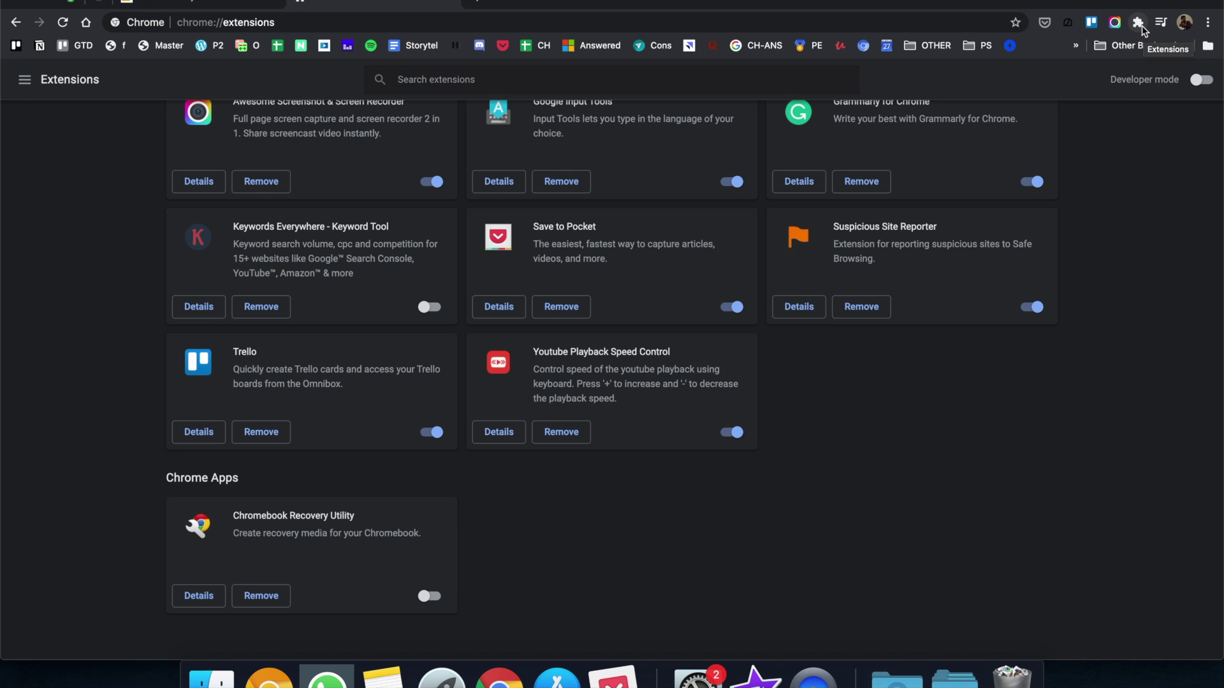
- In the puzzle menu, pin then unpin Grammarly, and toggle Google Input Tools' pin
click(1138, 23)
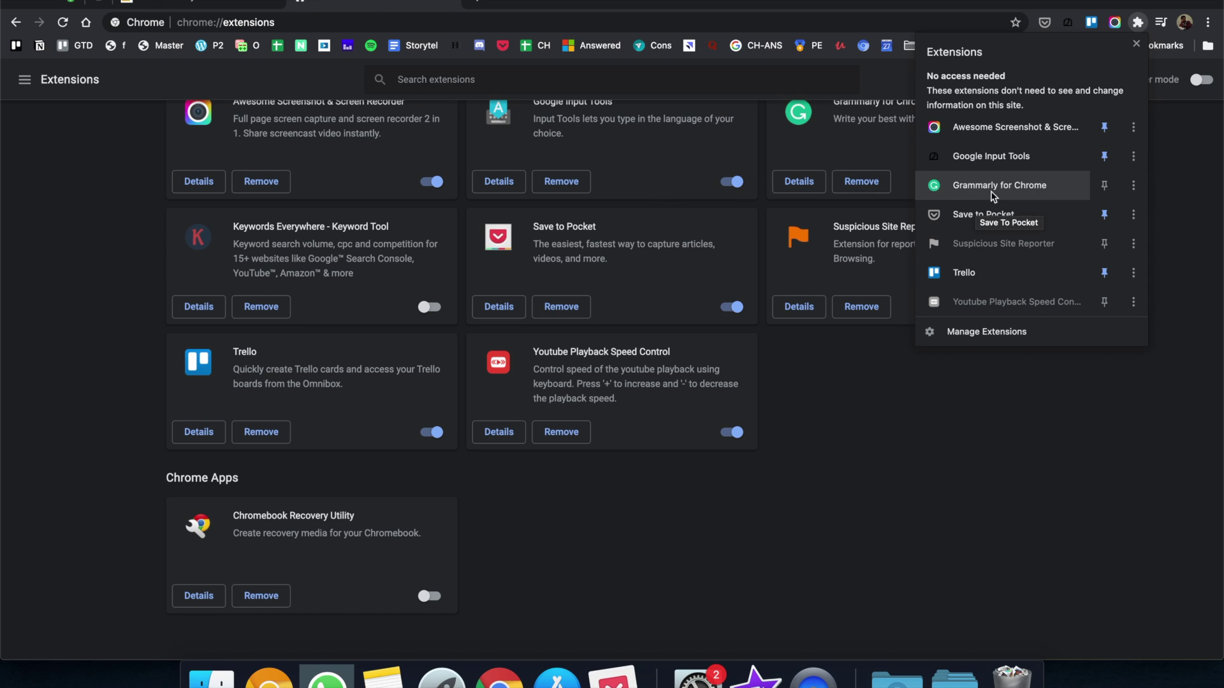
click(1105, 186)
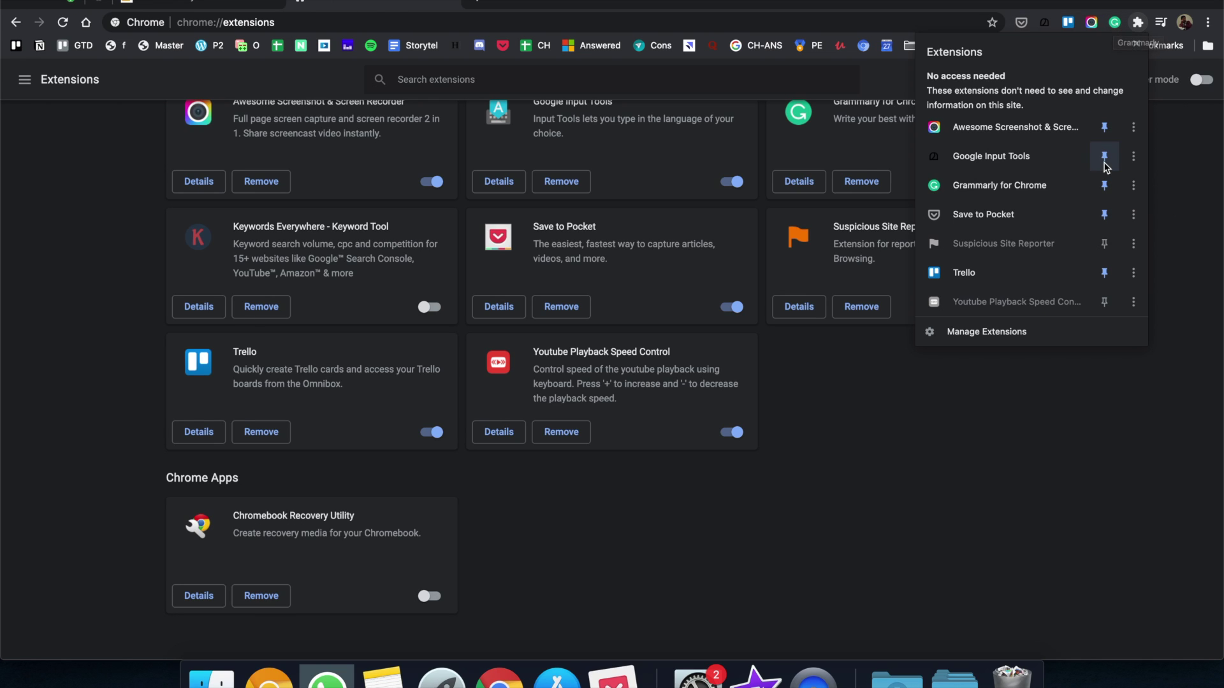
click(1106, 186)
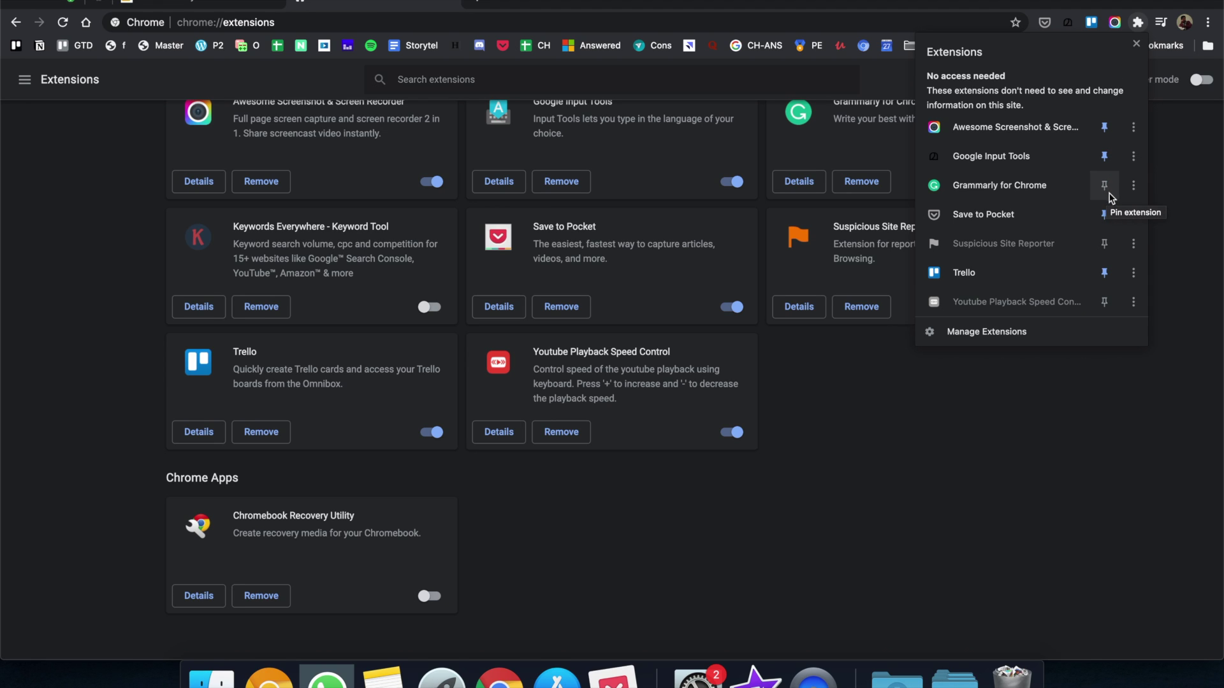
click(1104, 157)
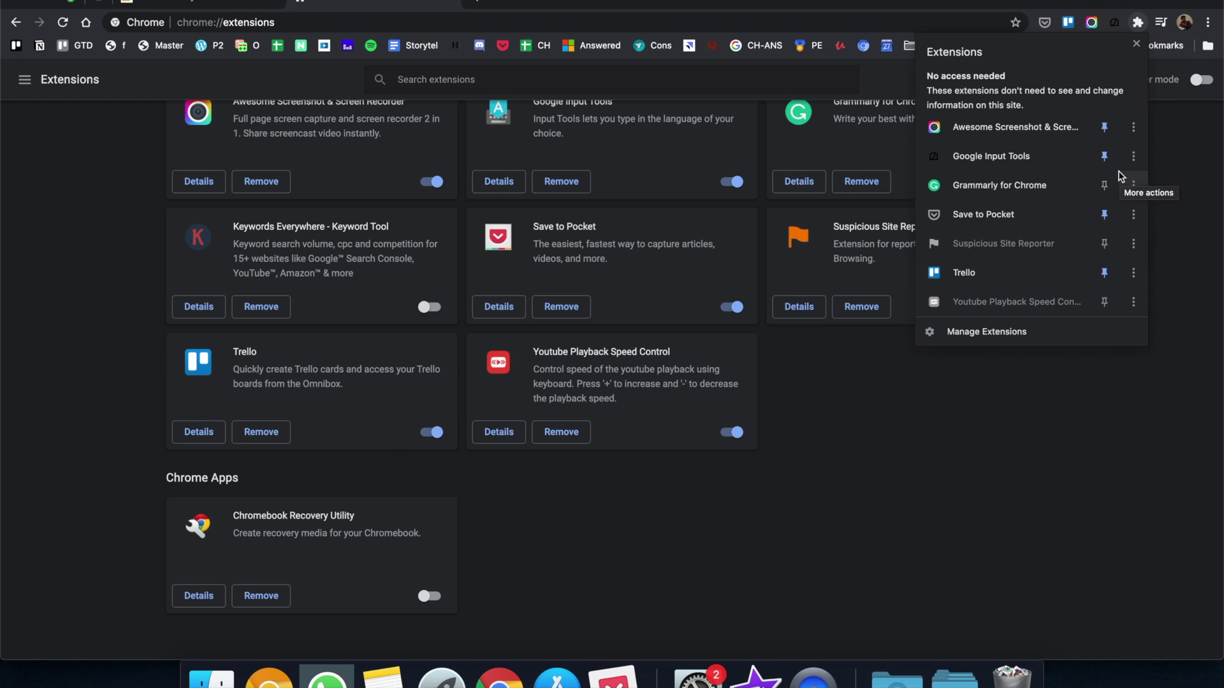
- View and dismiss the options for Awesome Screenshot and Grammarly, then close the menu
click(1134, 127)
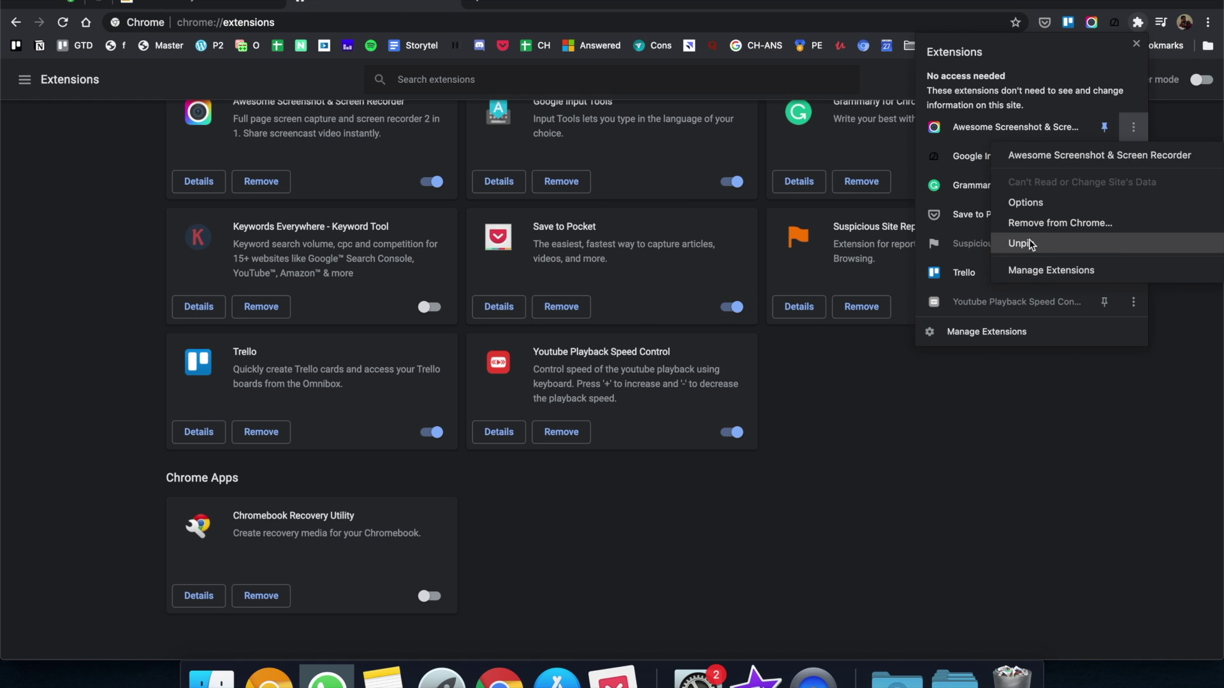
click(1058, 324)
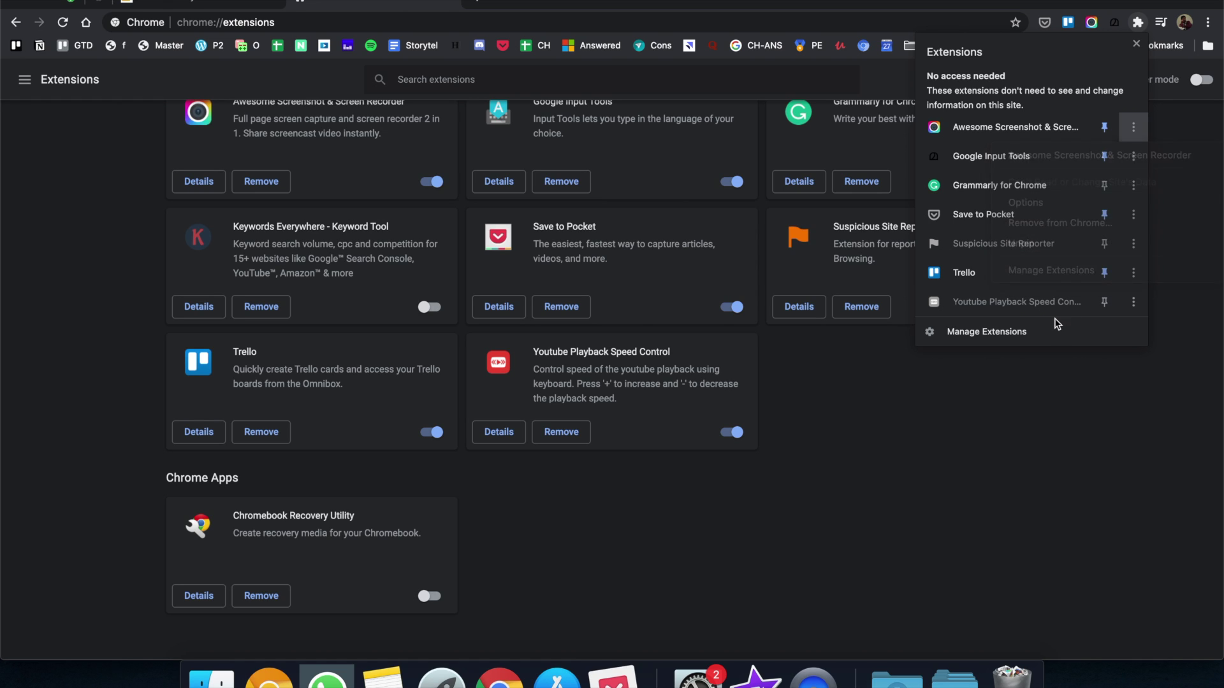
click(1133, 184)
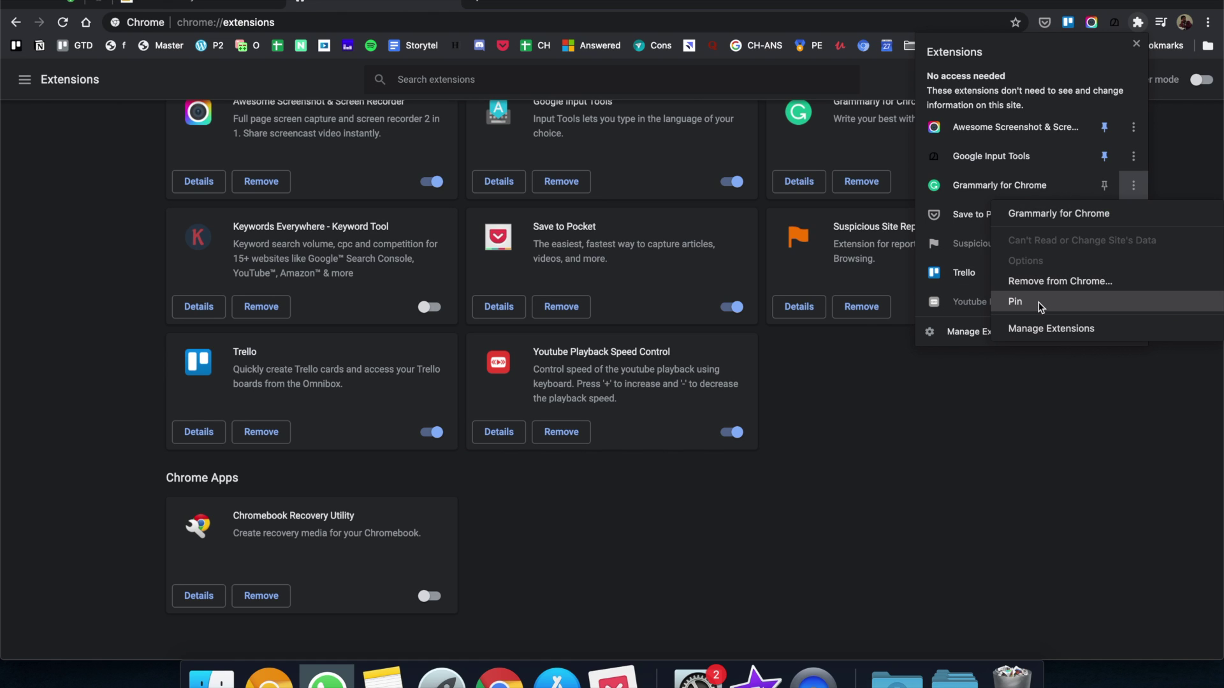
click(1044, 100)
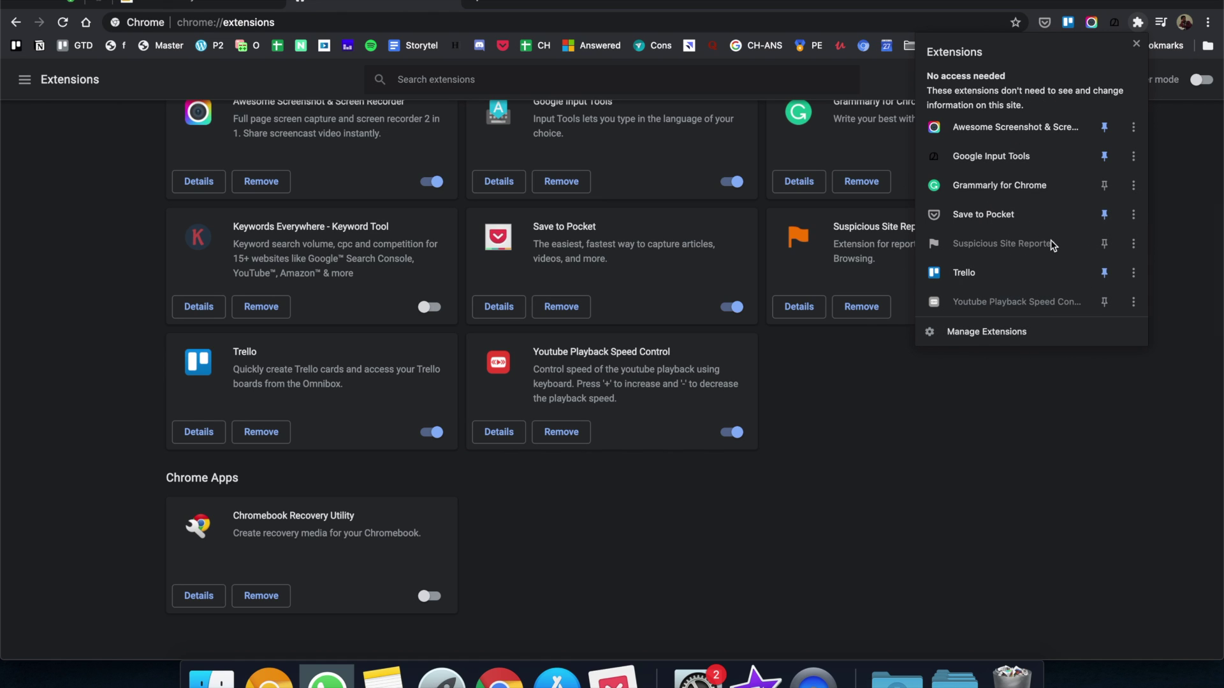
click(1136, 44)
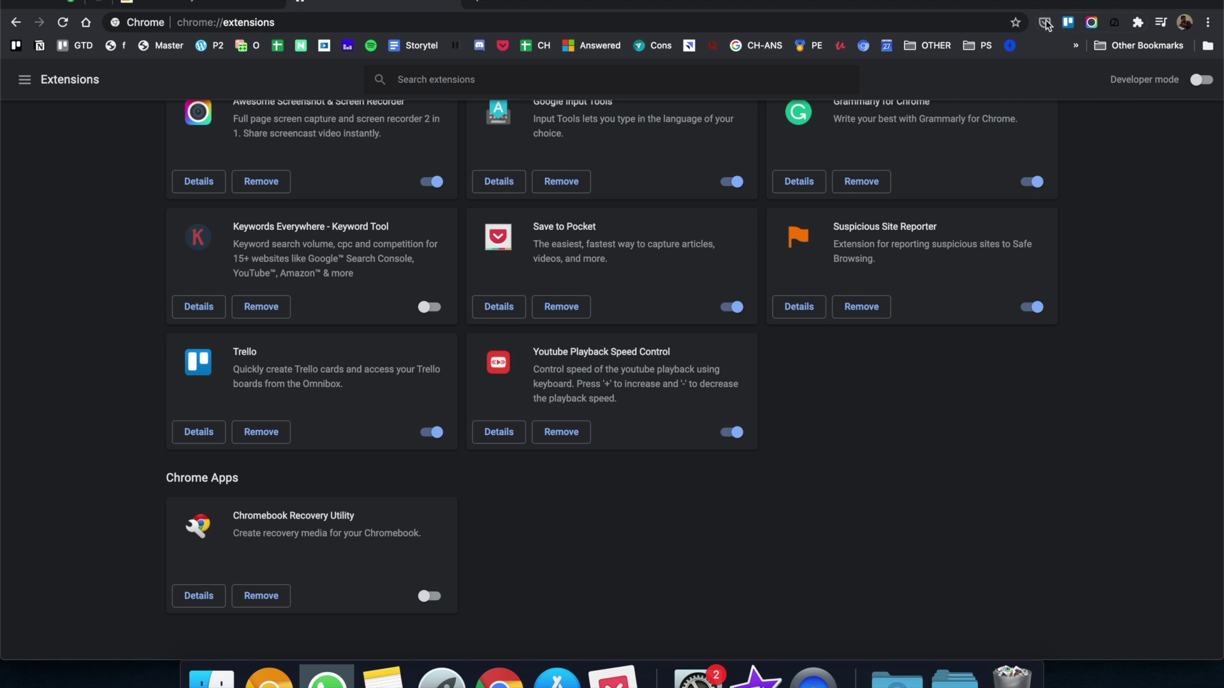
- Unpin Trello via its right-click menu, then re-pin it from the puzzle menu
right_click(1069, 26)
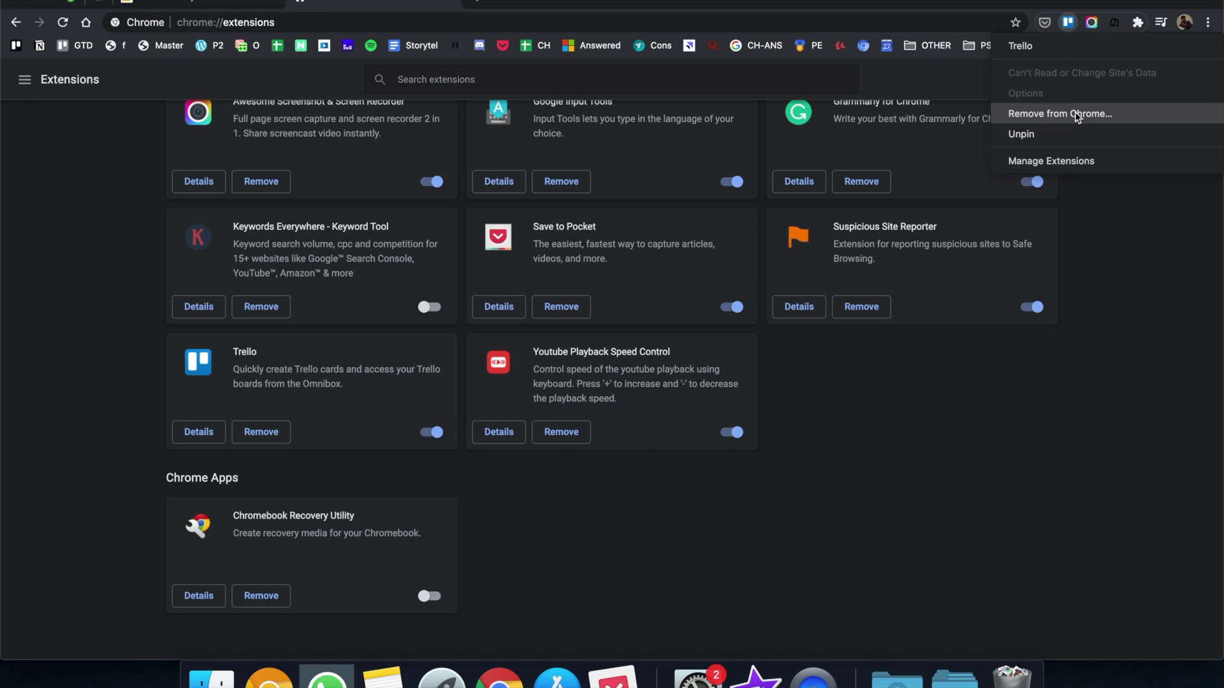
click(1045, 136)
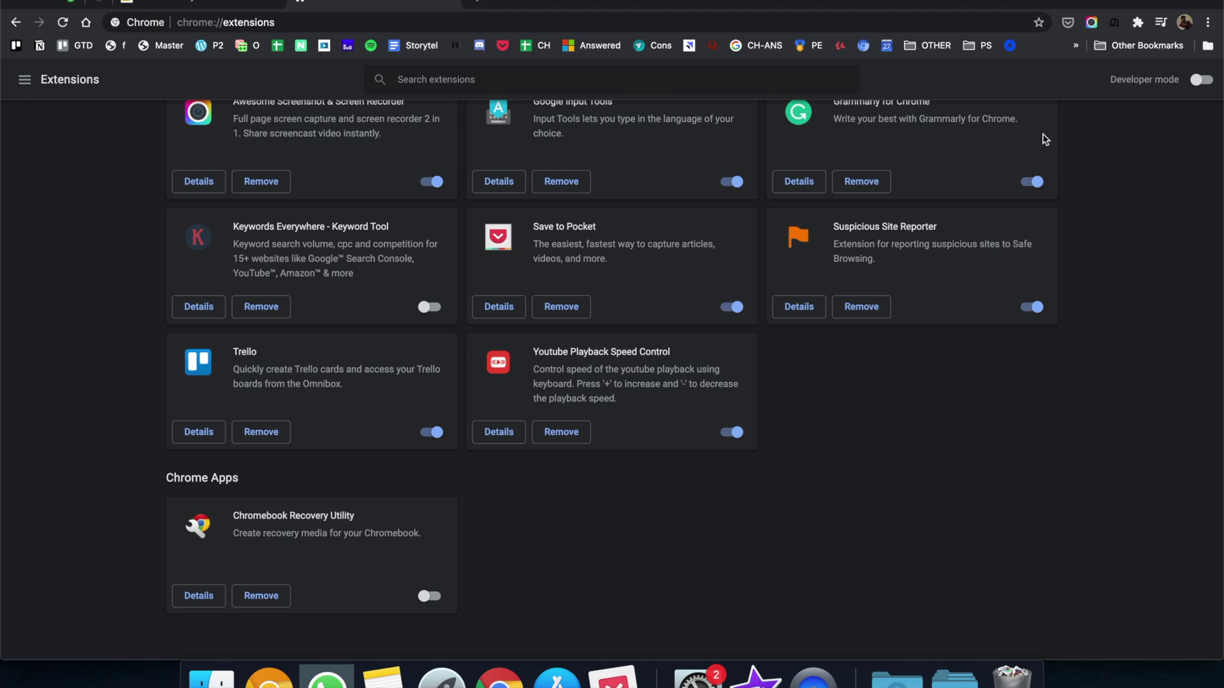
click(1138, 25)
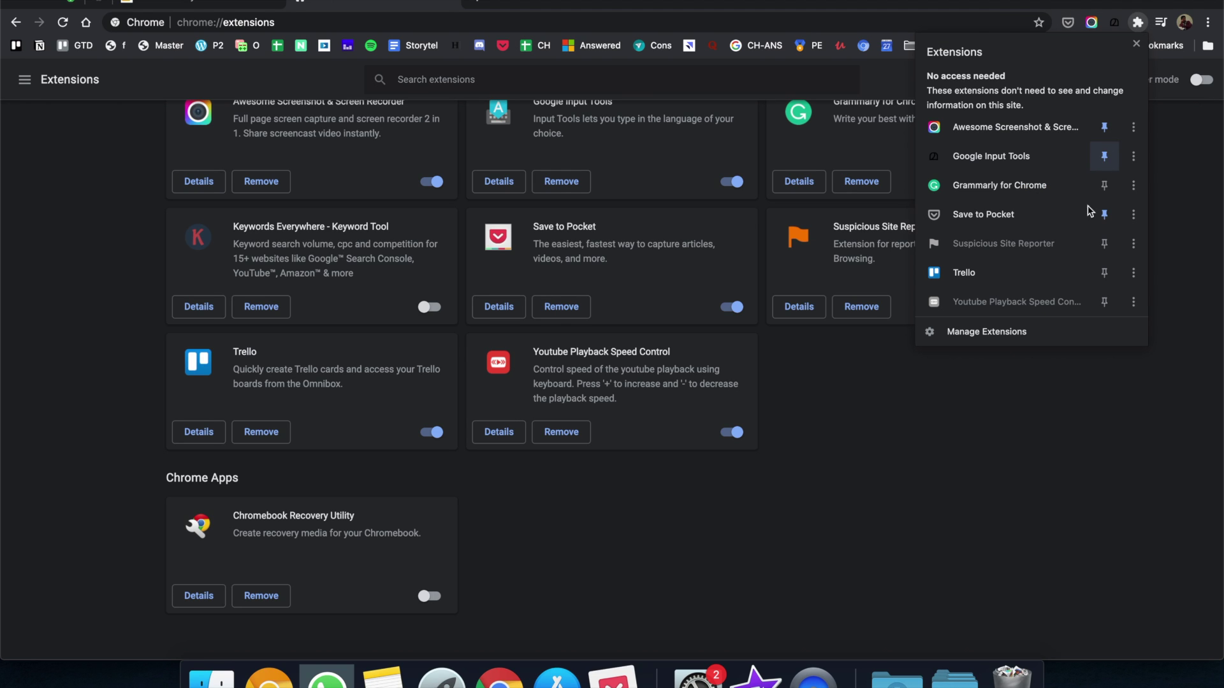
click(1106, 283)
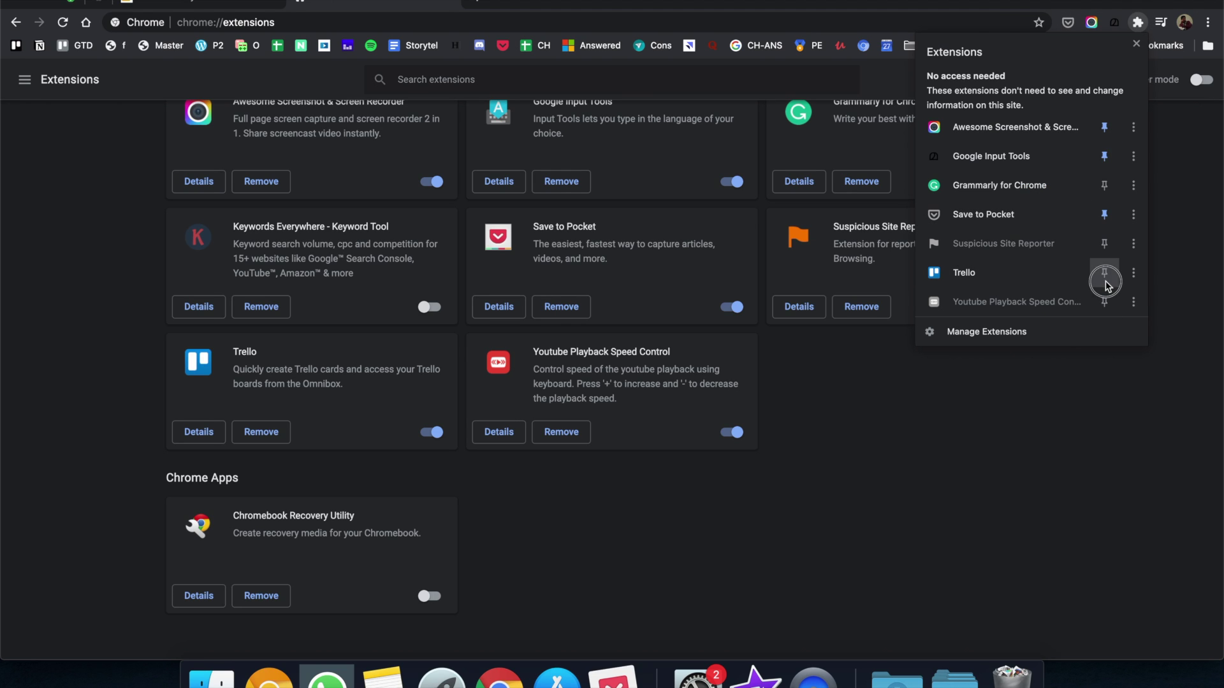
- Close the extensions list and return to the Chrome Story article tab
click(1170, 206)
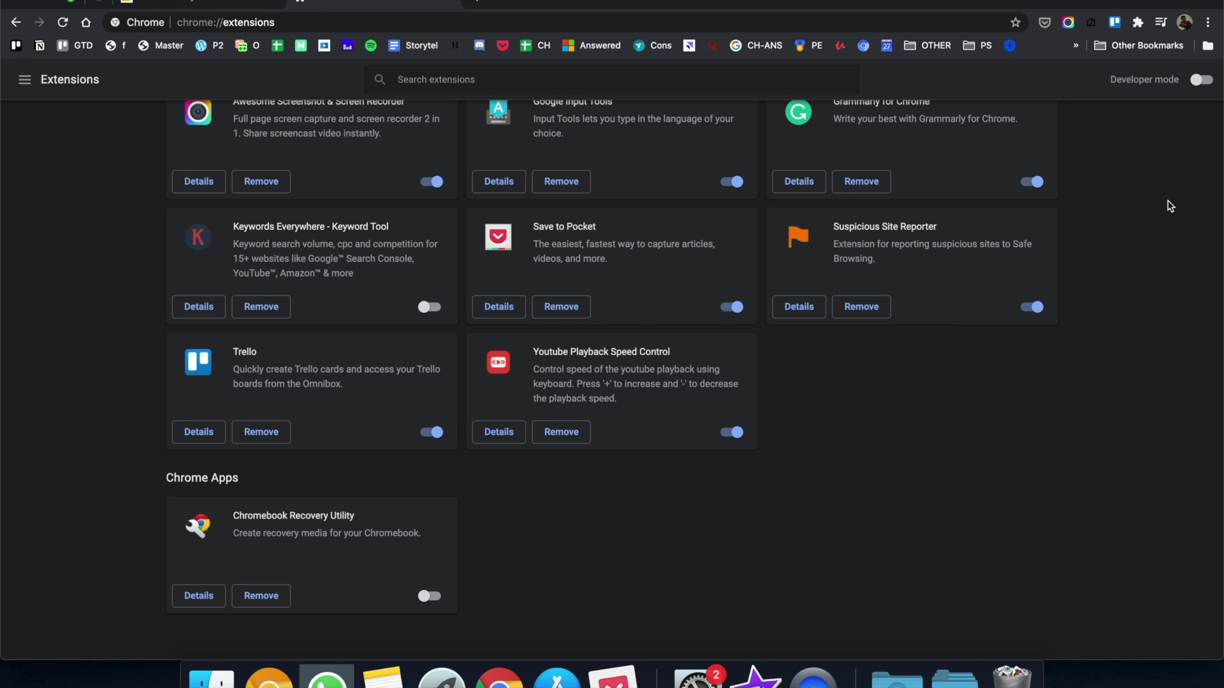
scroll(1165, 235, up, 2)
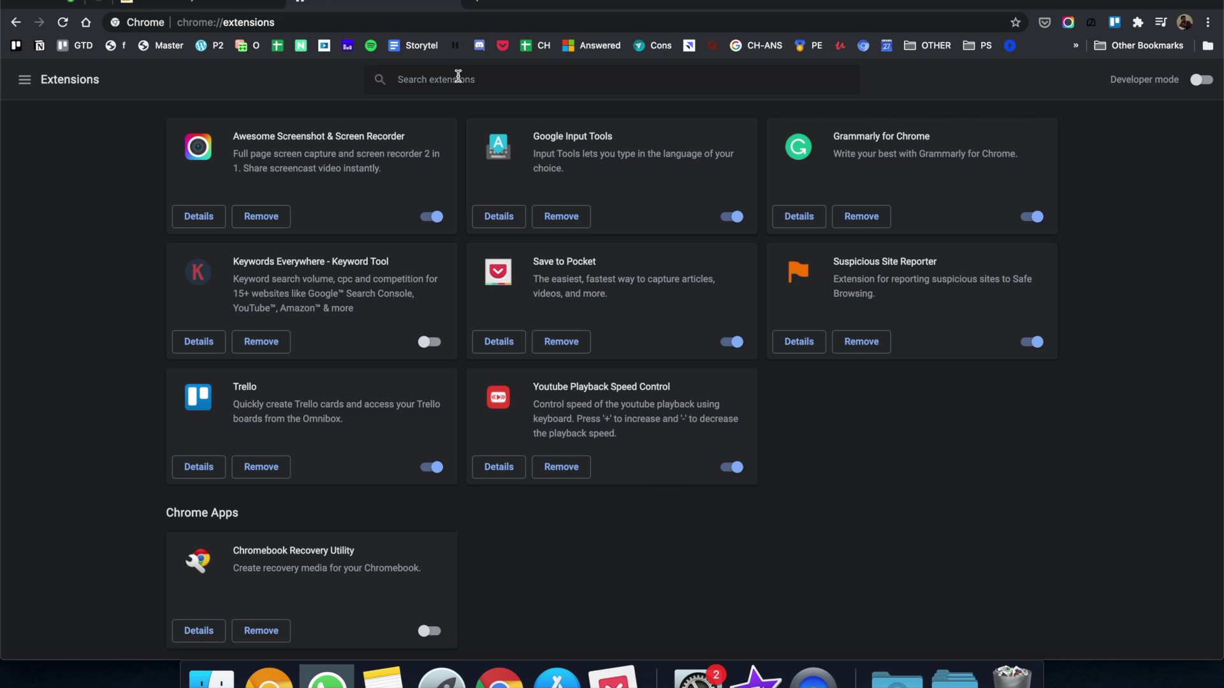
click(202, 7)
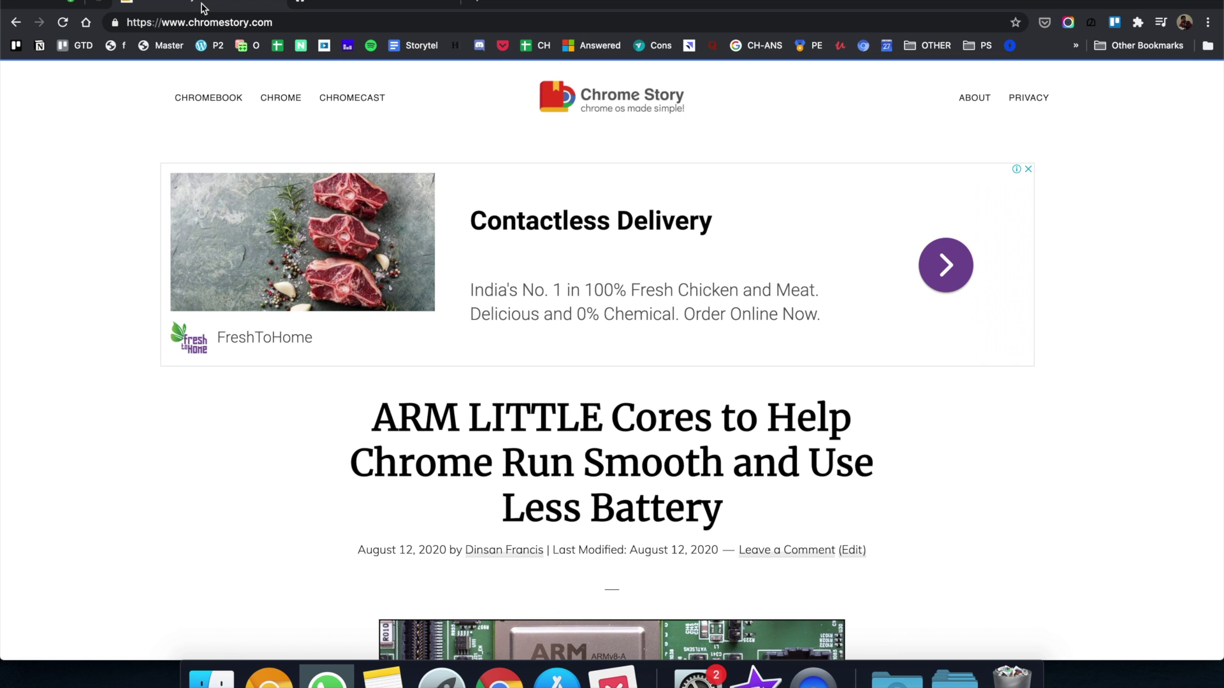
scroll(619, 152, down, 1)
scroll(619, 153, down, 1)
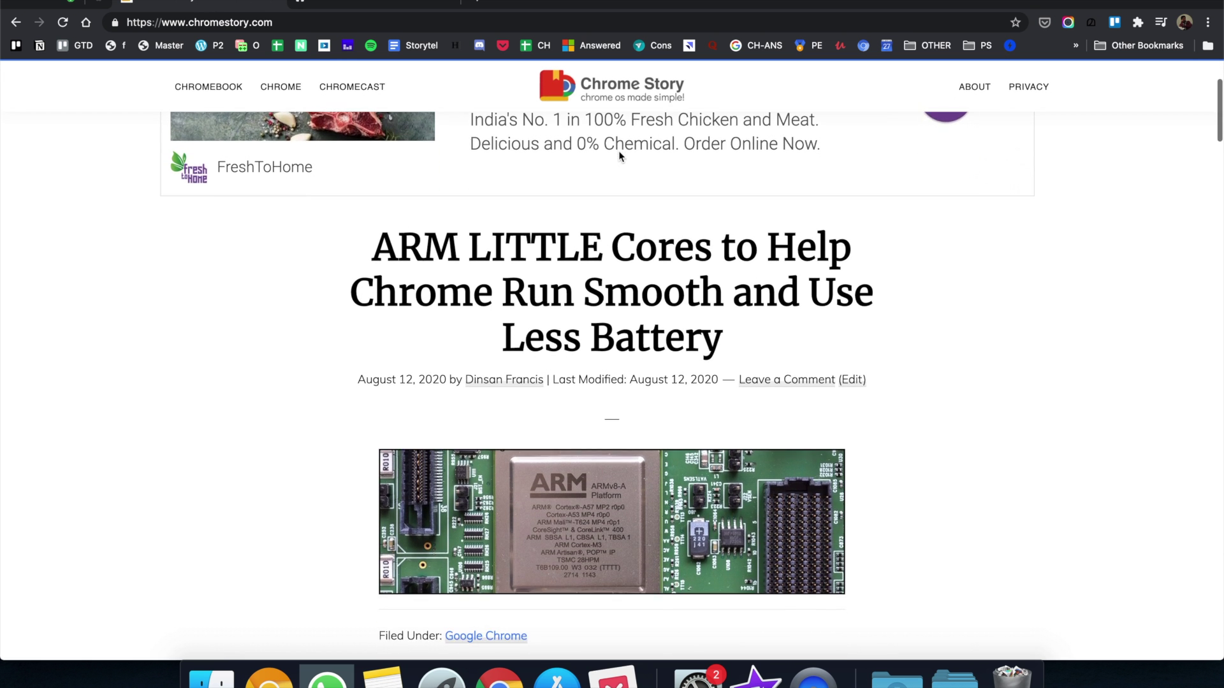
scroll(619, 153, down, 1)
scroll(619, 152, down, 1)
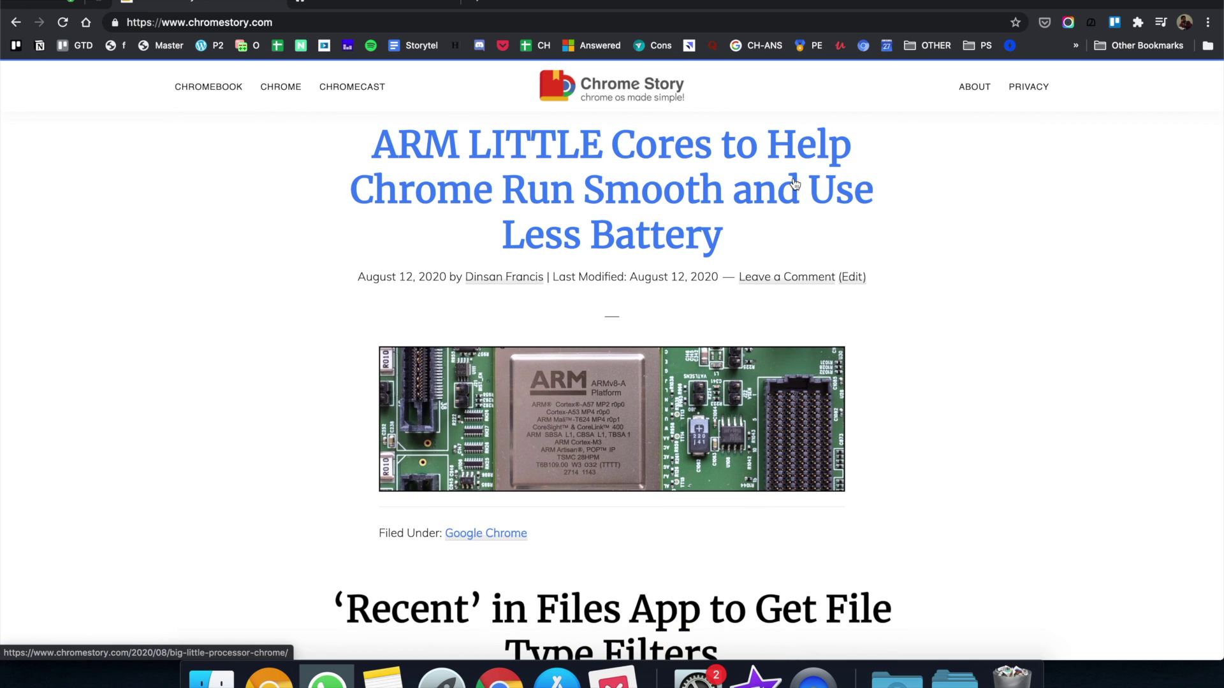
scroll(795, 185, up, 1)
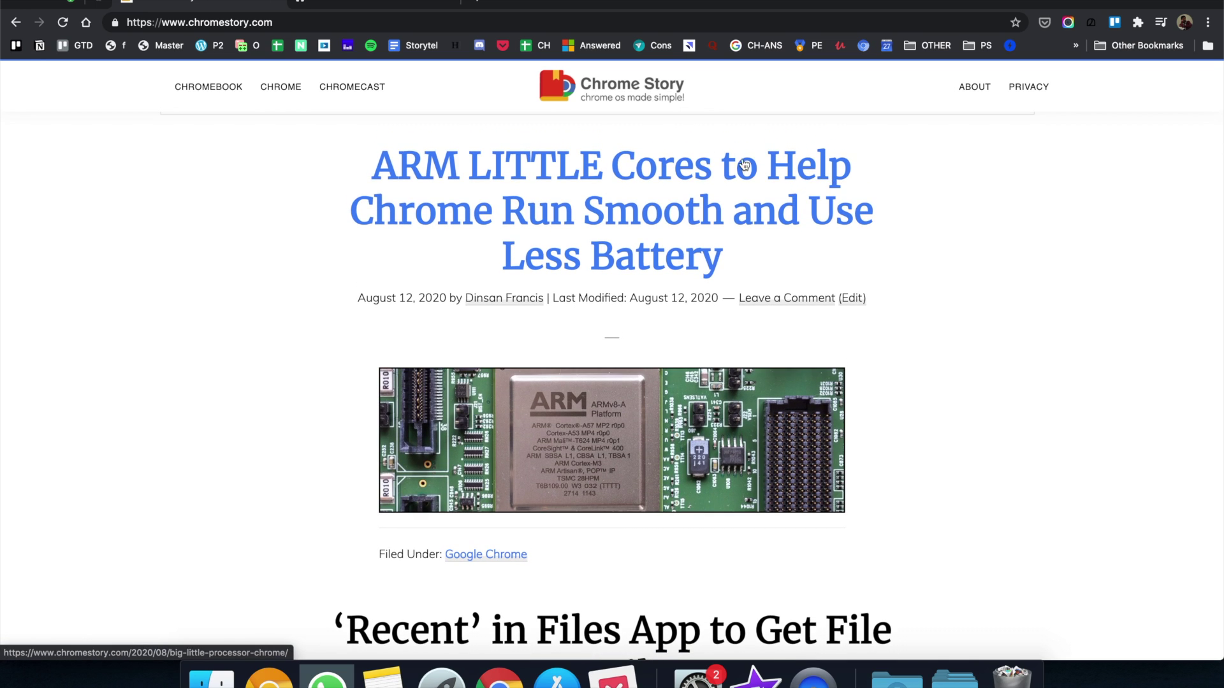